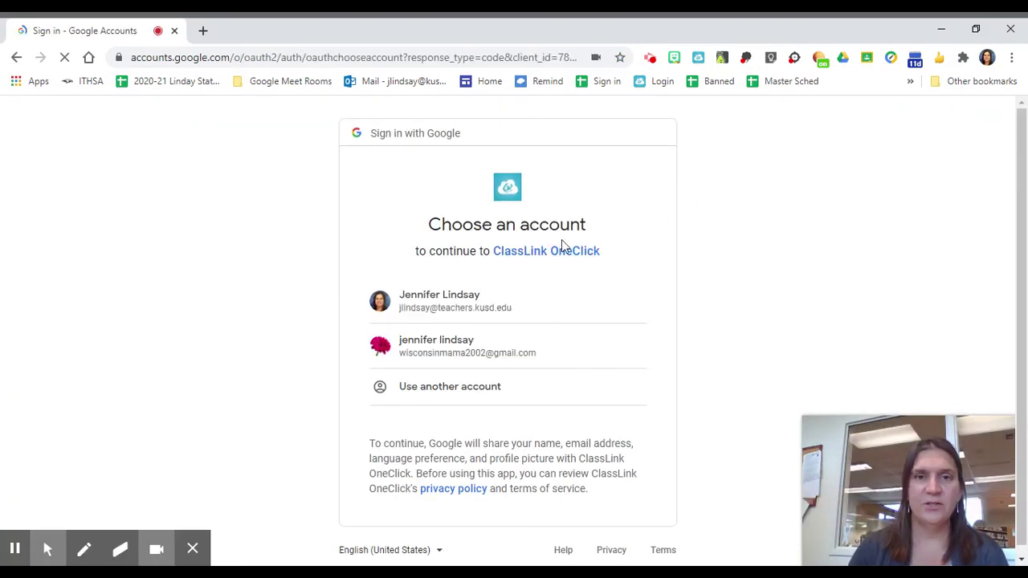
# Pick the school Google account on Choose an account to reach the ClassLink launchpad.
pyautogui.click(478, 295)
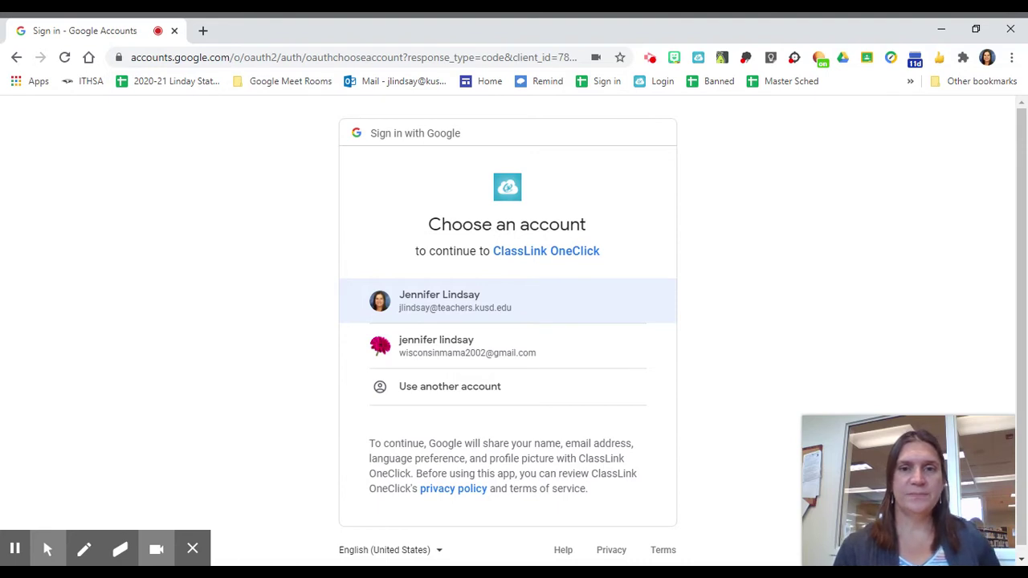
pyautogui.click(477, 298)
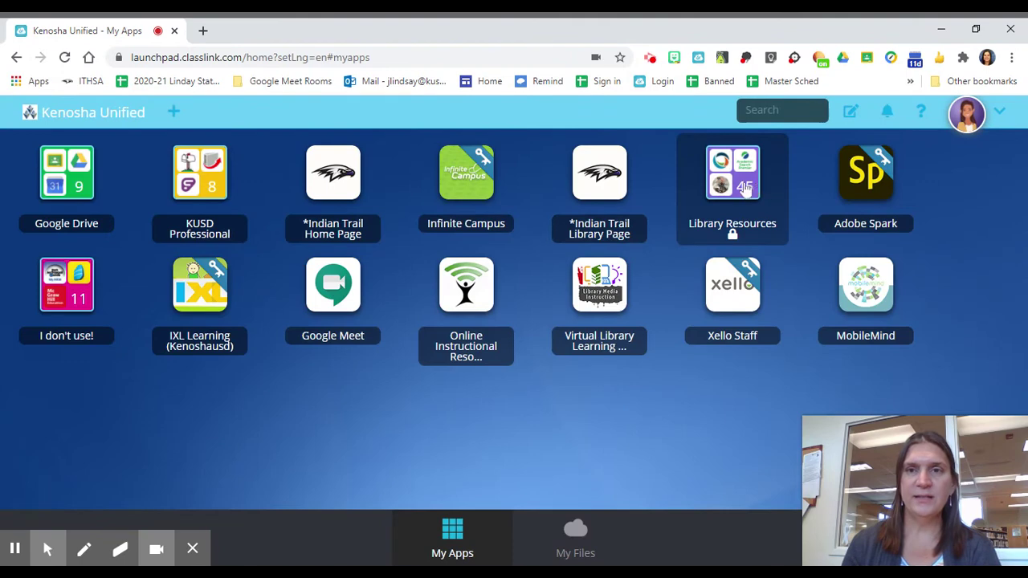
# Launch Destiny (Library Catalog) from the Library Resources folder in ClassLink.
pyautogui.click(743, 185)
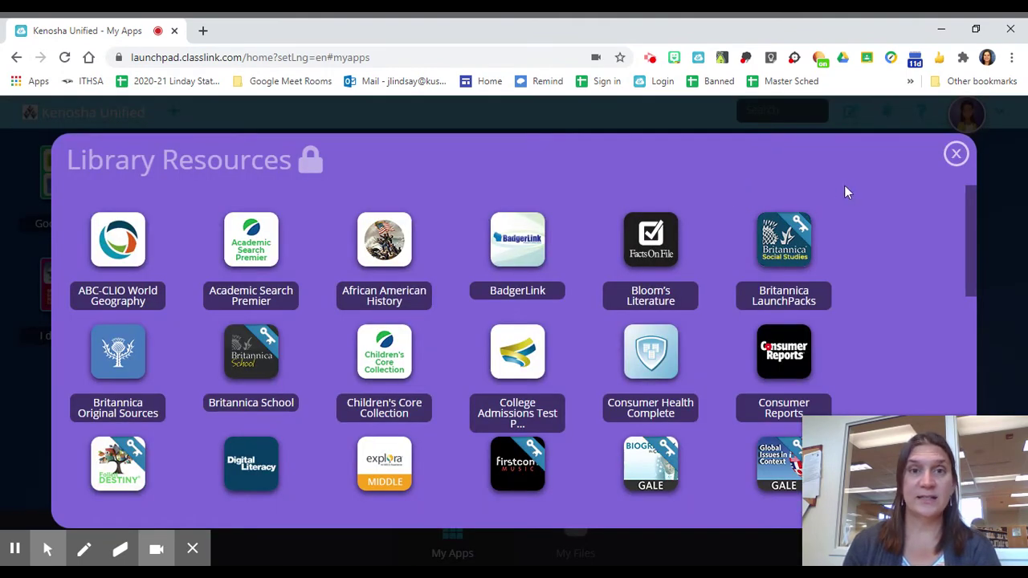
pyautogui.scroll(-1, 384, 281)
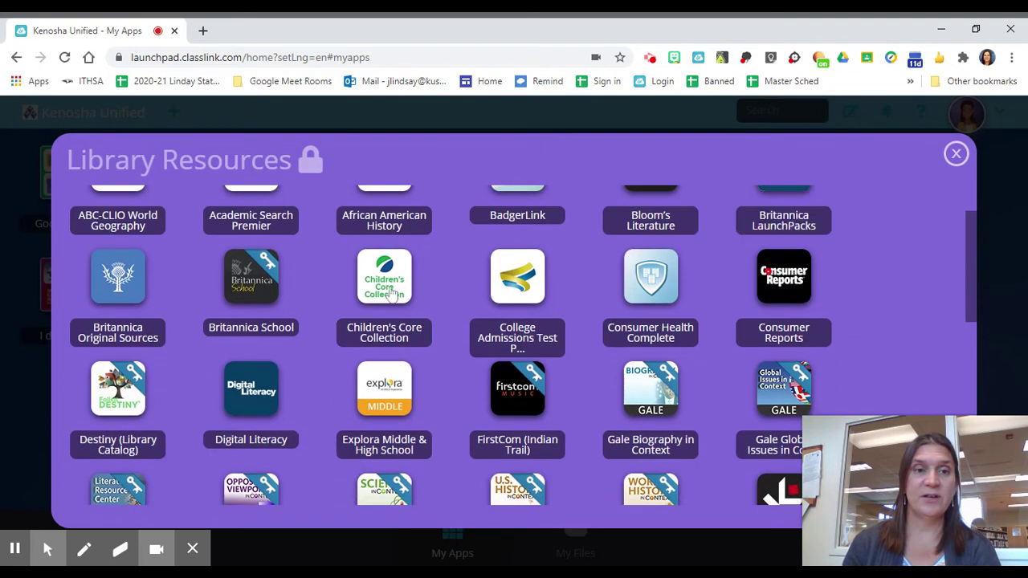
pyautogui.click(122, 389)
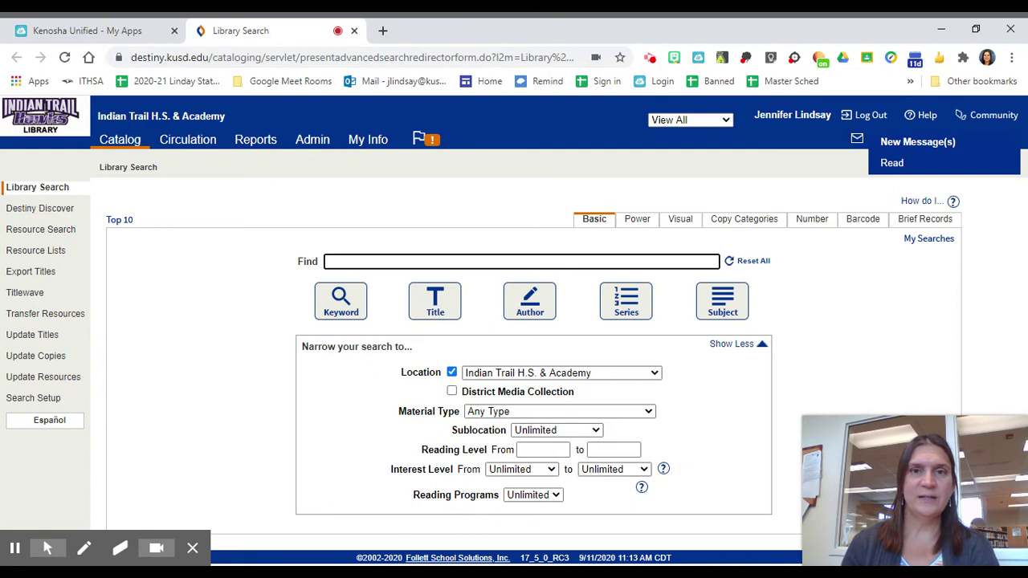
# Run a Title search for 'the hate u give' in the Indian Trail catalog.
pyautogui.click(524, 263)
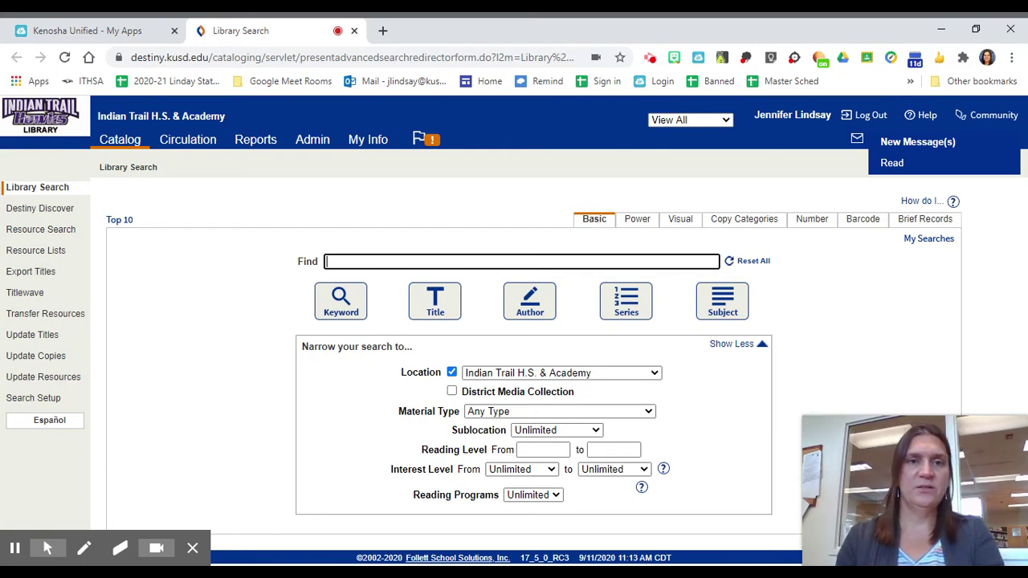
pyautogui.click(467, 276)
pyautogui.click(425, 301)
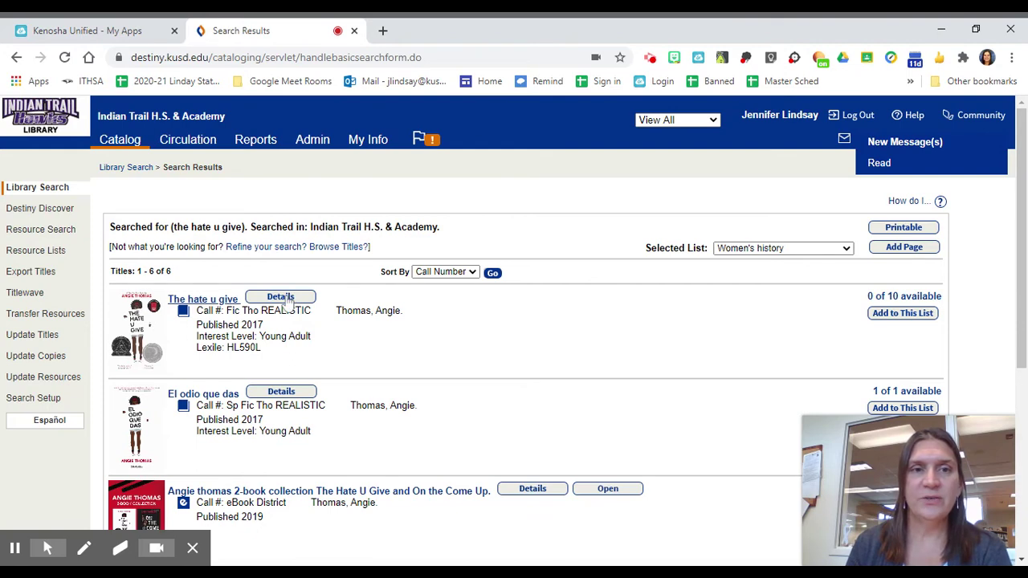
# Open the first result's details and submit a Hold It request for The hate u give.
pyautogui.click(286, 297)
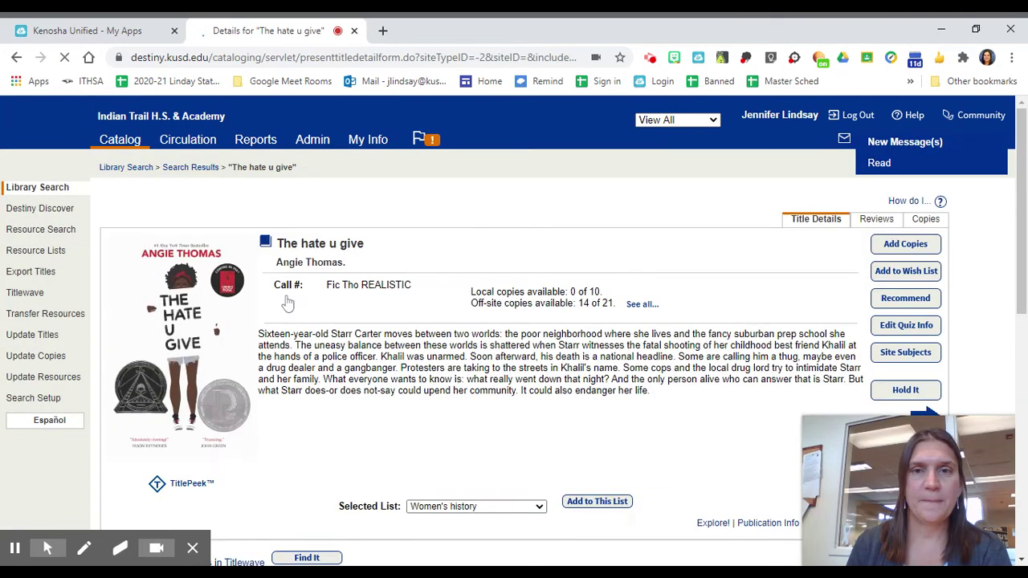
pyautogui.click(897, 391)
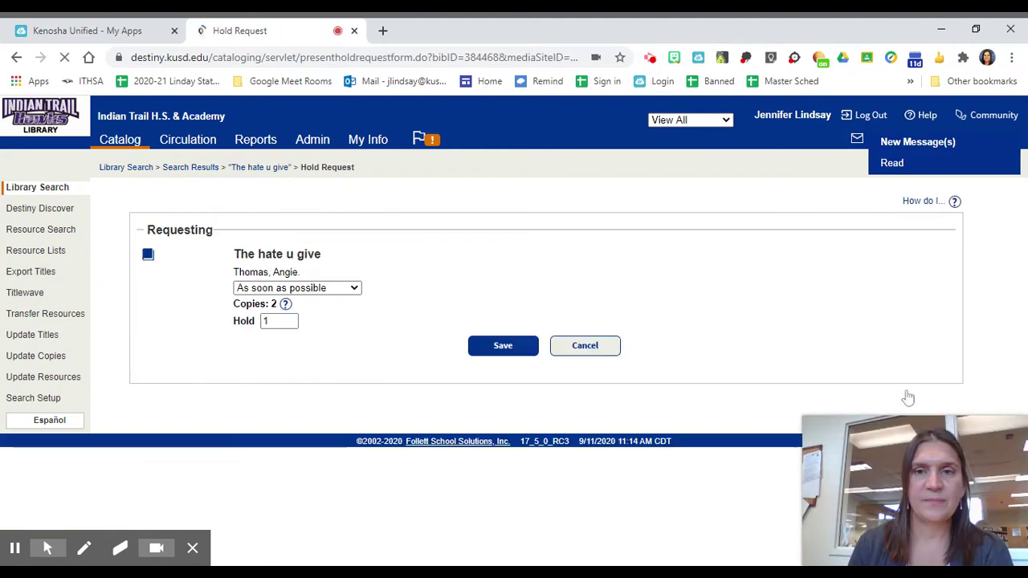
pyautogui.click(503, 346)
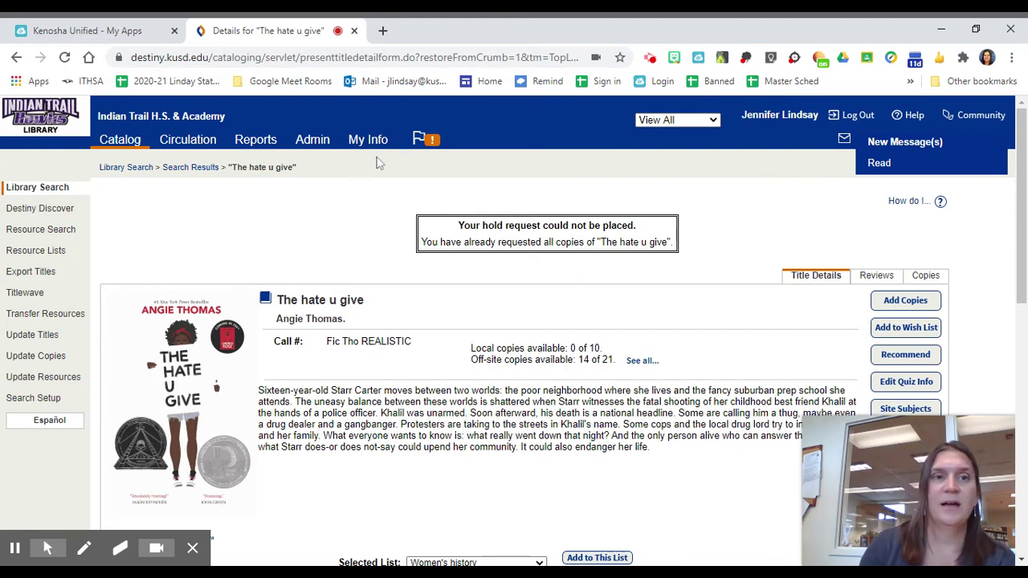
# Return to the search results and scroll down to the audiobook edition of The Hate U Give.
pyautogui.click(198, 170)
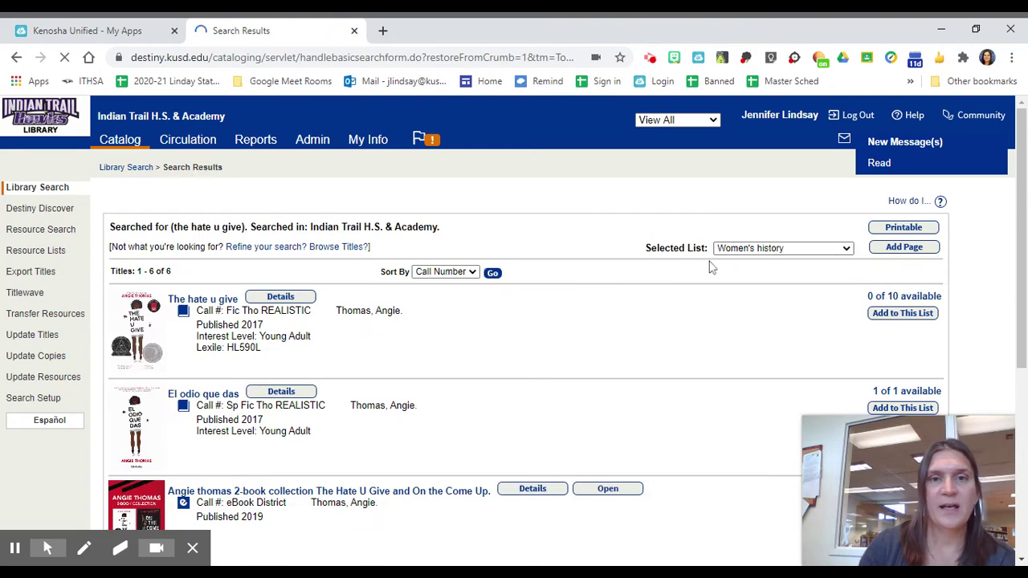
pyautogui.scroll(-3, 642, 281)
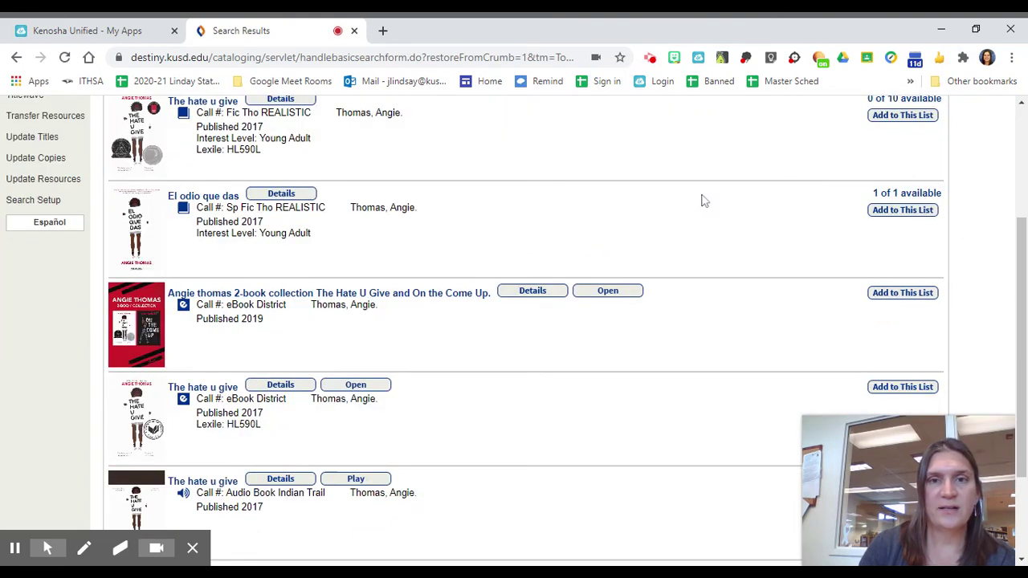
pyautogui.scroll(-1, 706, 201)
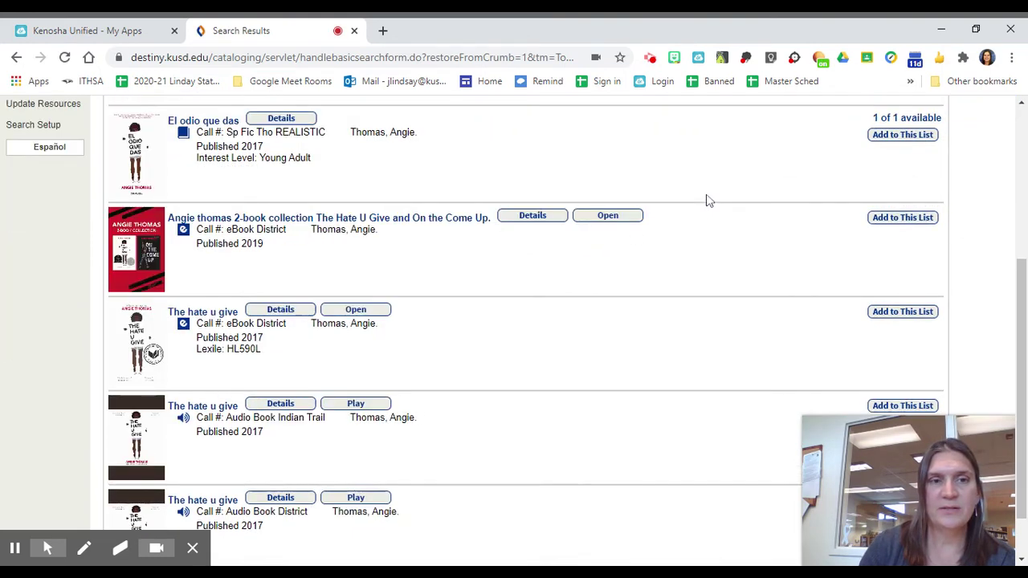
pyautogui.scroll(-1, 707, 201)
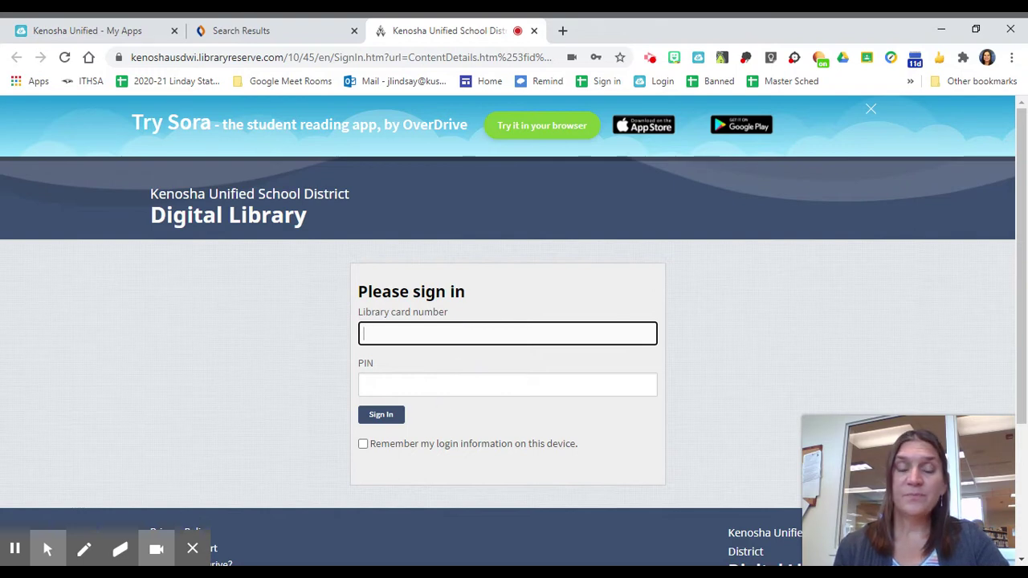
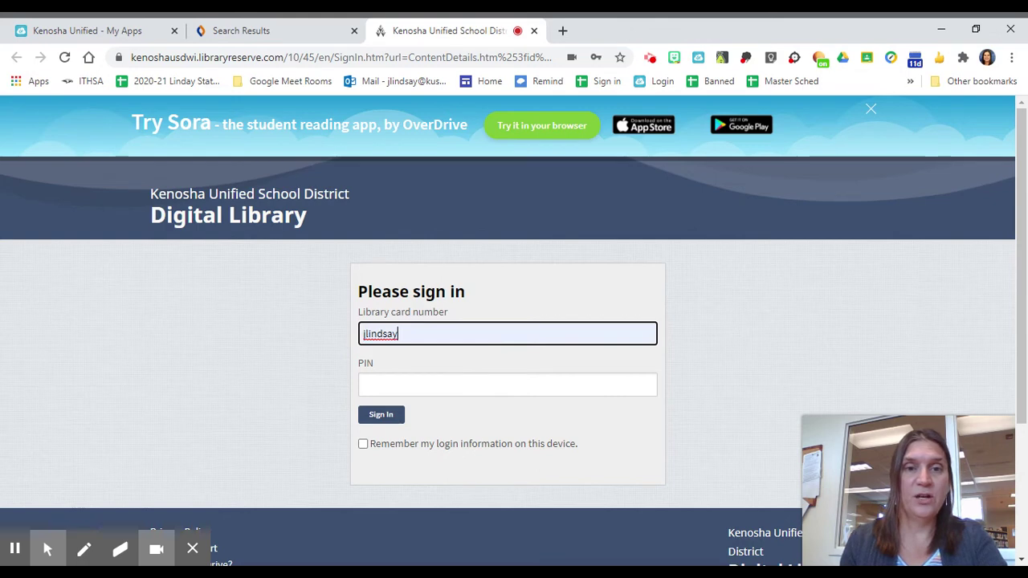
# Sign in to the Kenosha Unified Digital Library with the library card number and PIN.
pyautogui.click(454, 384)
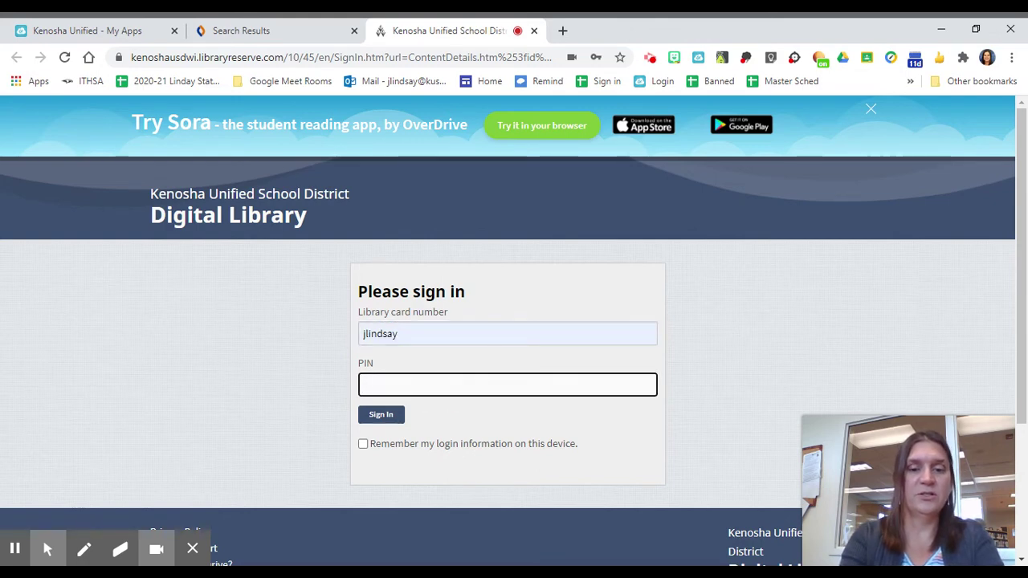
pyautogui.write('•••••••')
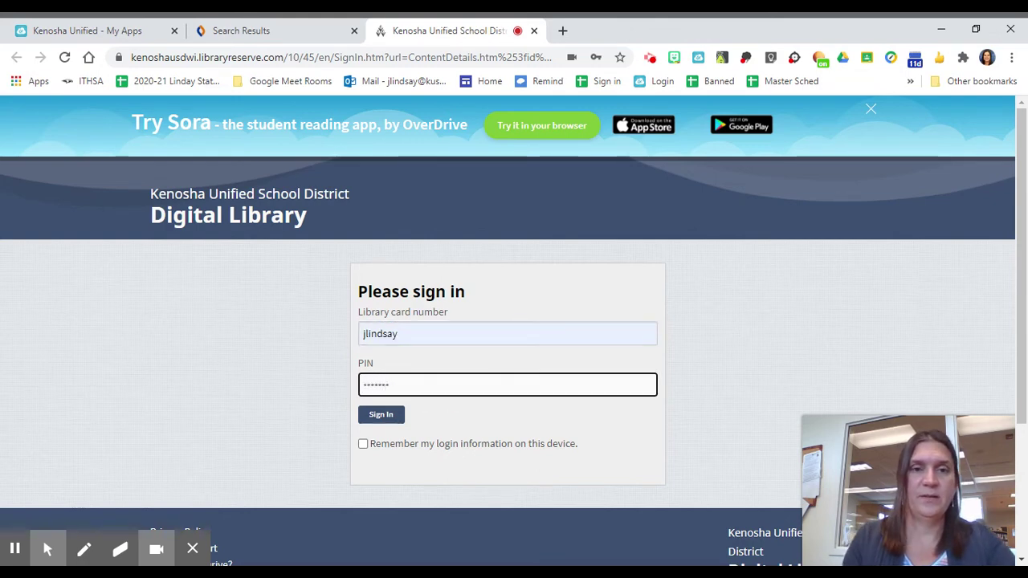
pyautogui.click(384, 415)
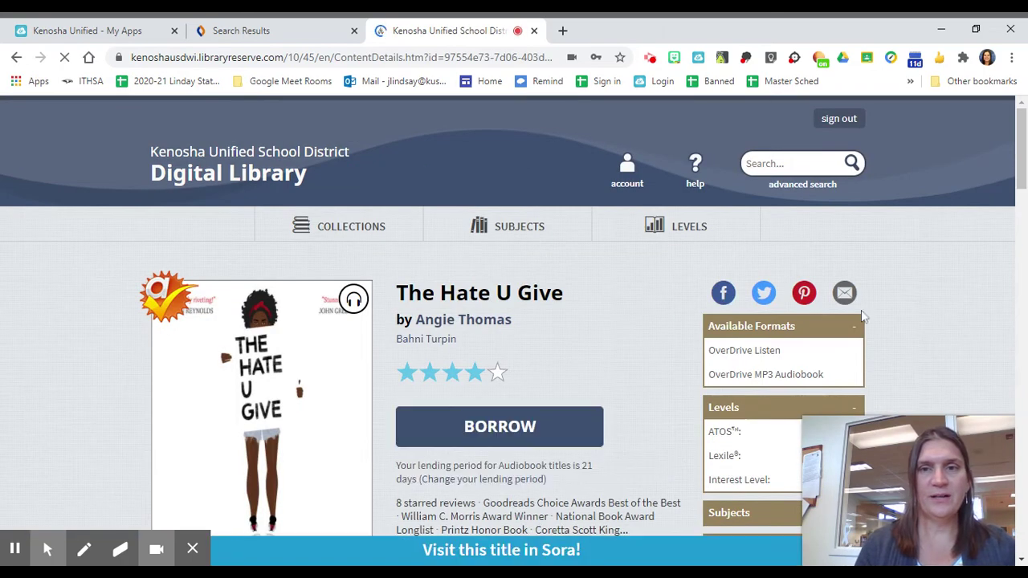
# Borrow The Hate U Give audiobook and go to the Checkouts page from the confirmation.
pyautogui.moveTo(1022, 161); pyautogui.dragTo(1018, 207)
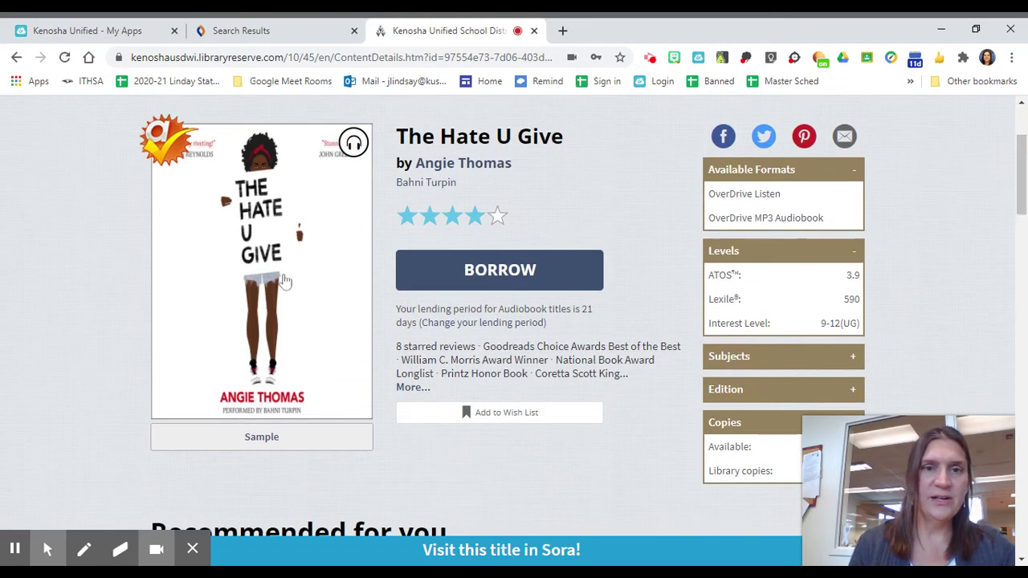
pyautogui.click(499, 274)
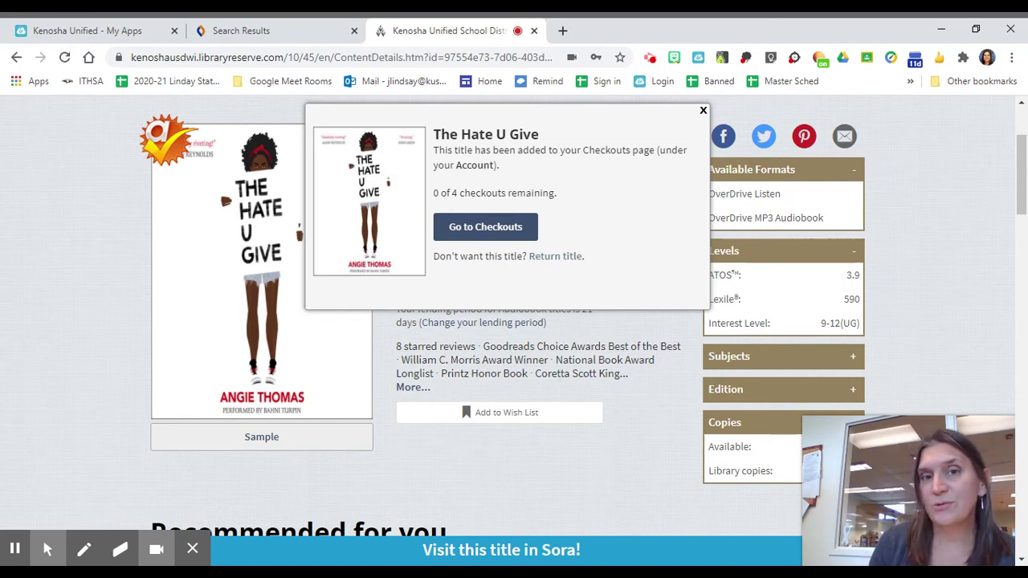
pyautogui.click(496, 228)
# Load Checkouts and scroll to see The Hate U Give (21 days) and With the Fire on High.
pyautogui.click(501, 273)
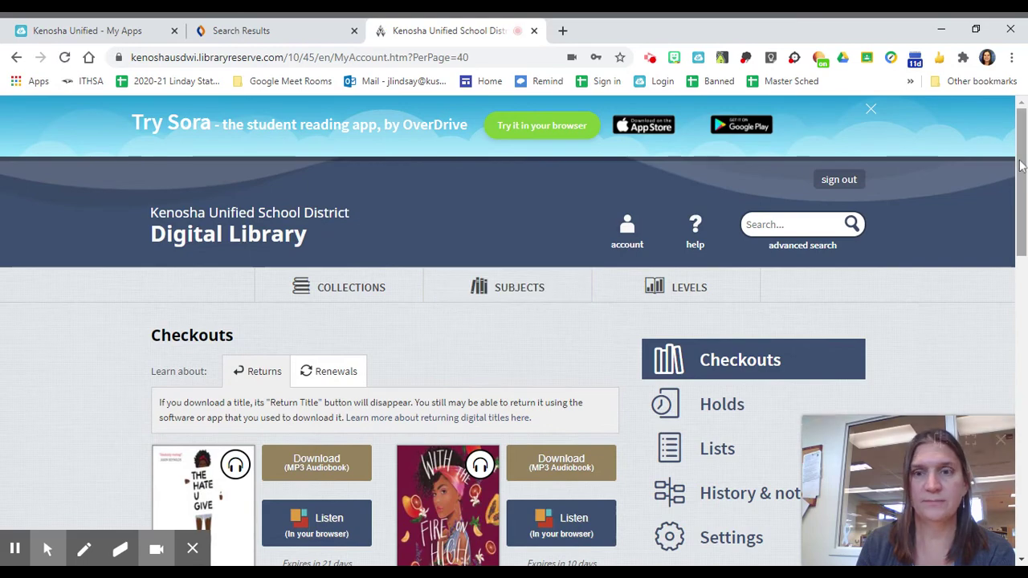
pyautogui.moveTo(1020, 165); pyautogui.dragTo(1024, 222)
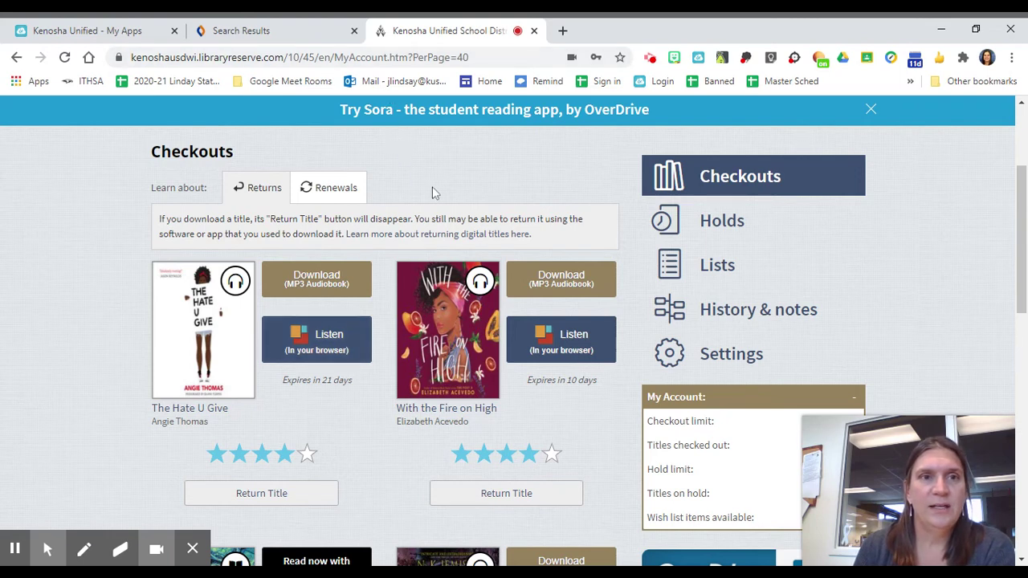
# Return to the ClassLink tab and launch Sora from the Library Resources popup.
pyautogui.click(111, 32)
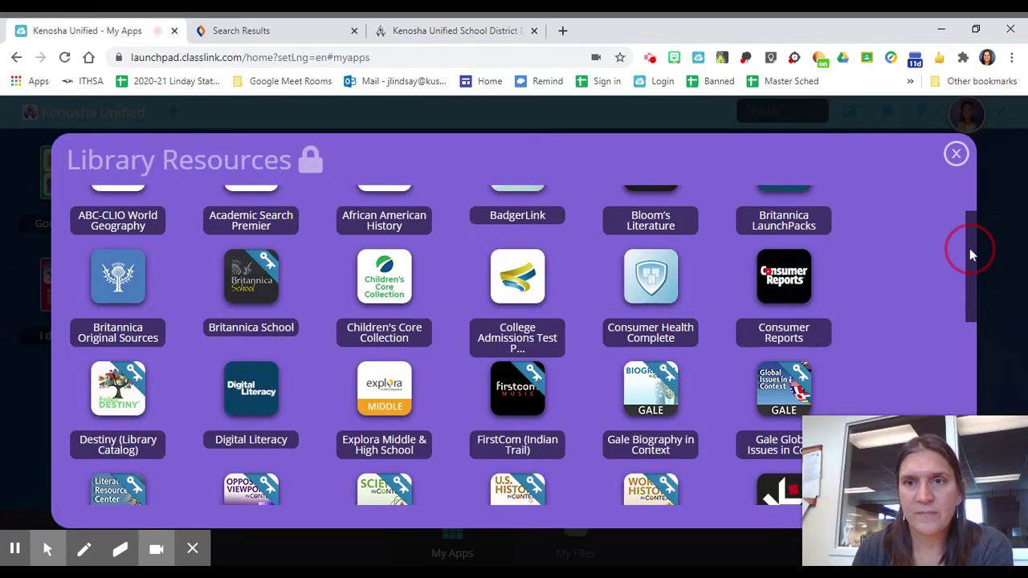
pyautogui.moveTo(969, 248)
pyautogui.mouseDown()
pyautogui.moveTo(968, 233)
pyautogui.moveTo(957, 405)
pyautogui.mouseUp()
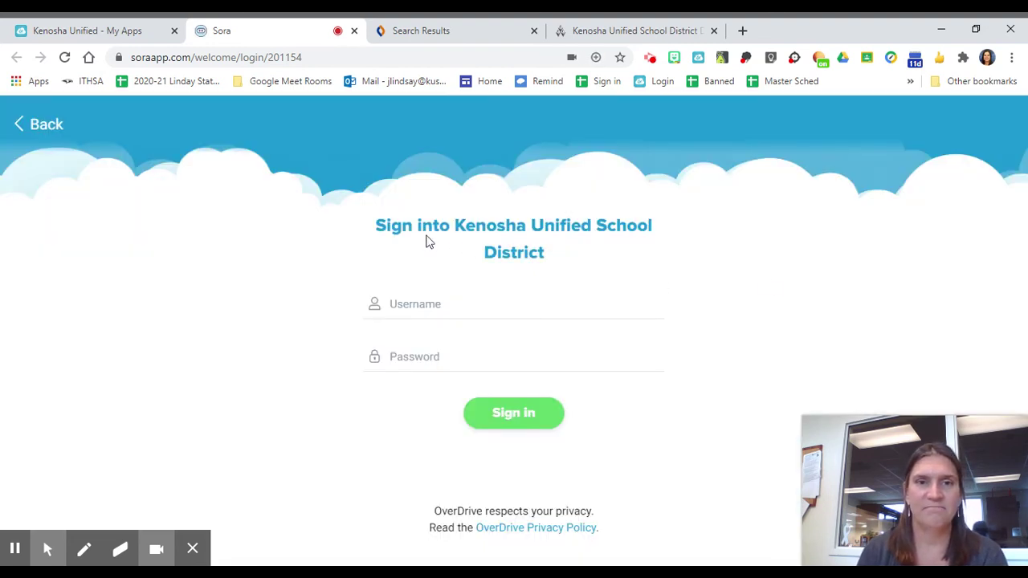
# Sign in to Sora with the district username and password to reach the Home page.
pyautogui.click(425, 303)
pyautogui.press('Tab')
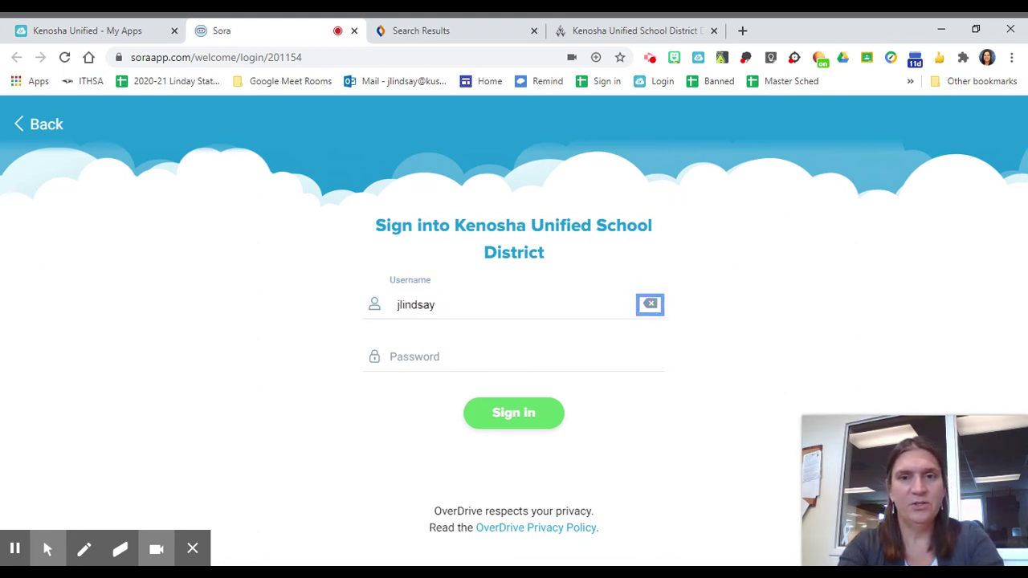
pyautogui.press('Tab')
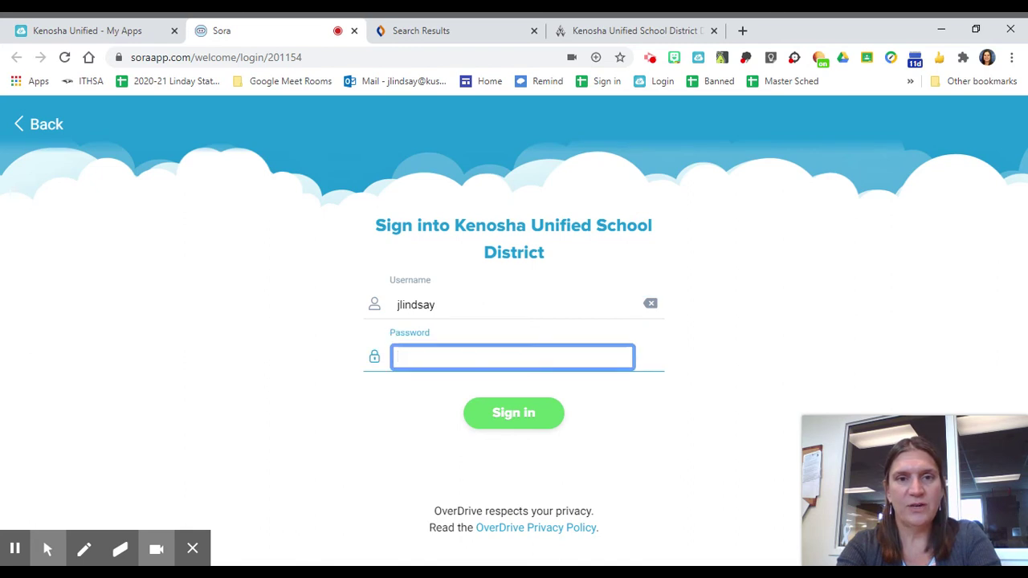
pyautogui.write('*******')
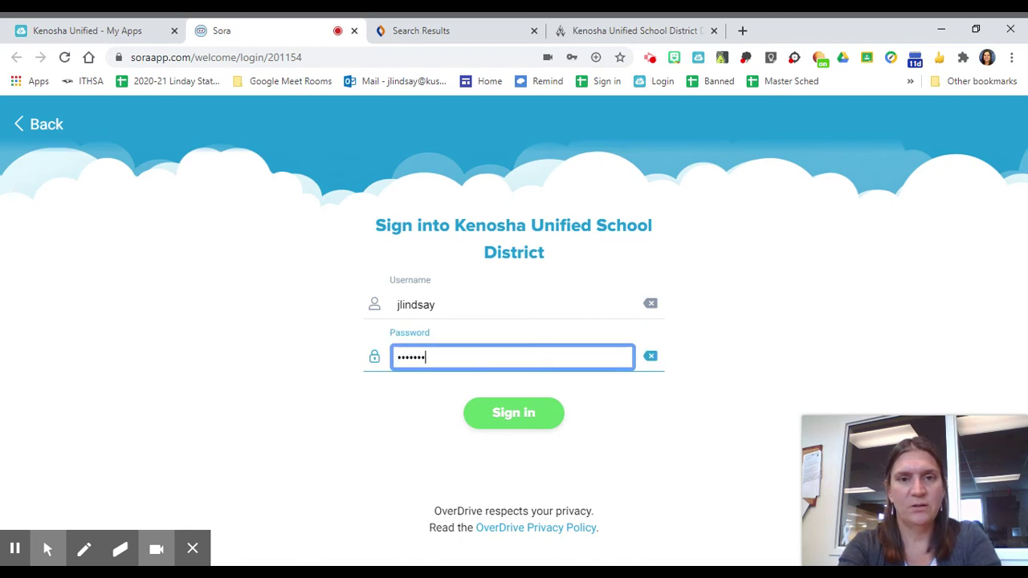
pyautogui.press('Return')
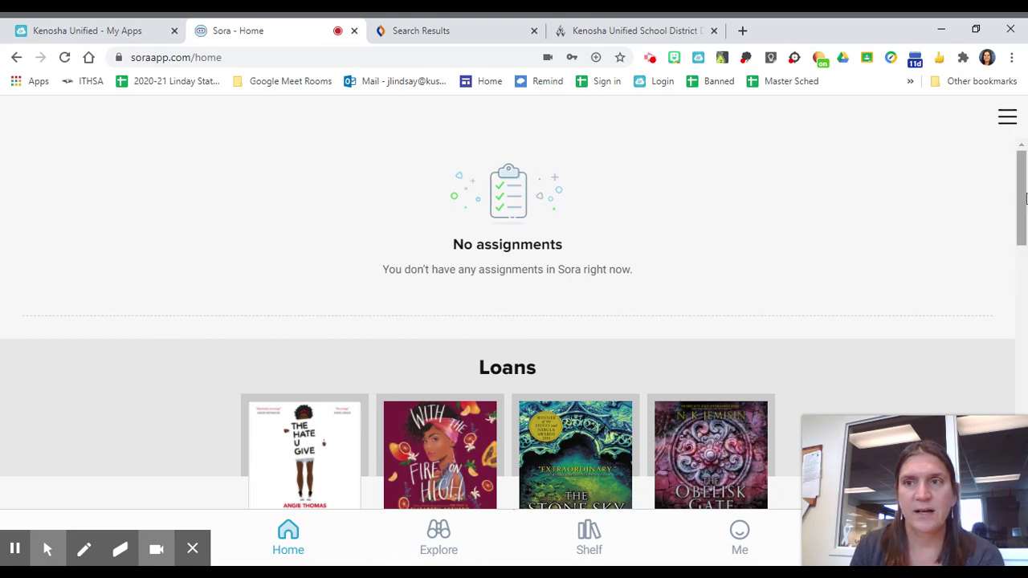
# Start The Hate U Give audiobook from its Sora loan page so the player loads.
pyautogui.moveTo(1018, 194); pyautogui.dragTo(1024, 252)
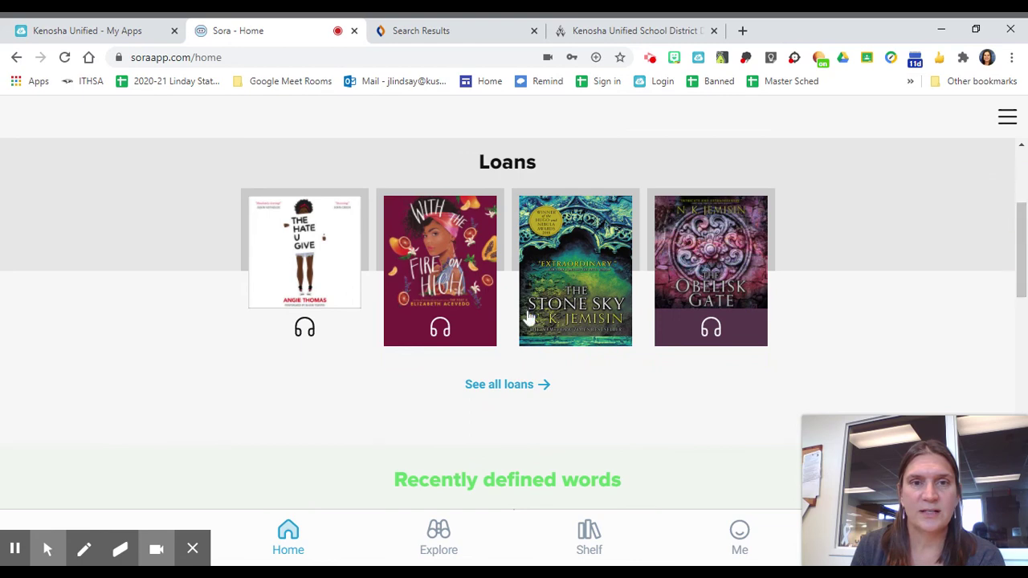
pyautogui.click(327, 273)
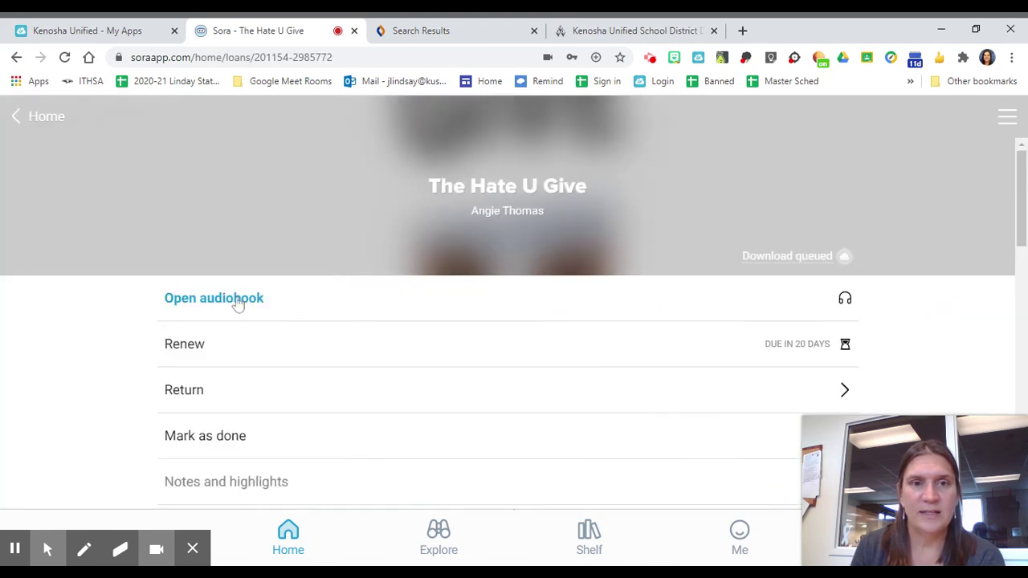
pyautogui.click(236, 301)
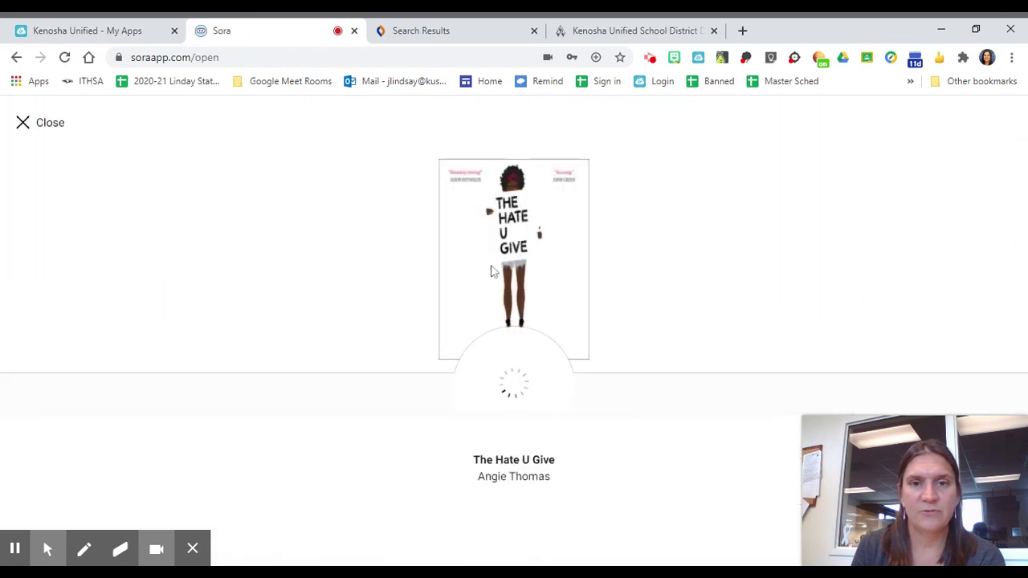